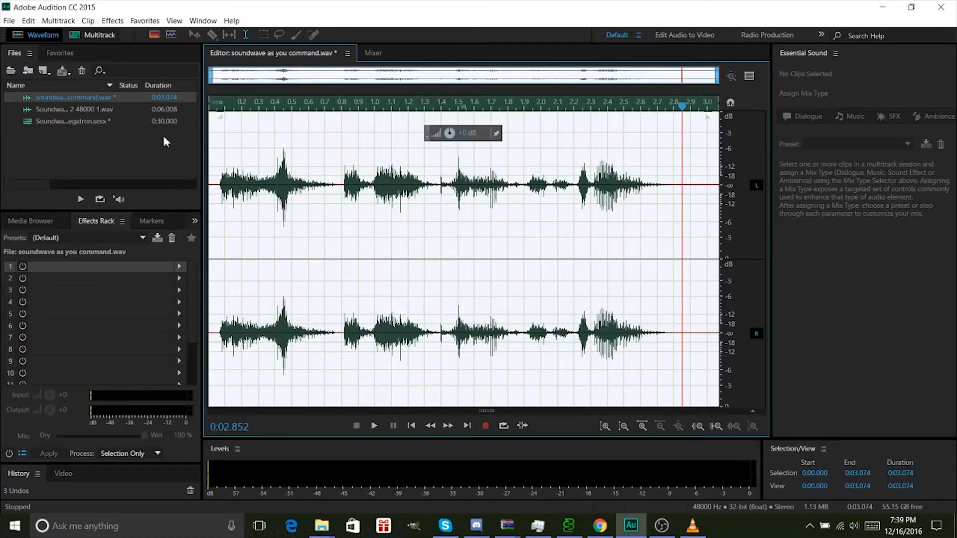
Open the voice recording soundwave as you command.wav and play it from the beginning.
{"action": "left_click", "coordinate": [127, 110]}
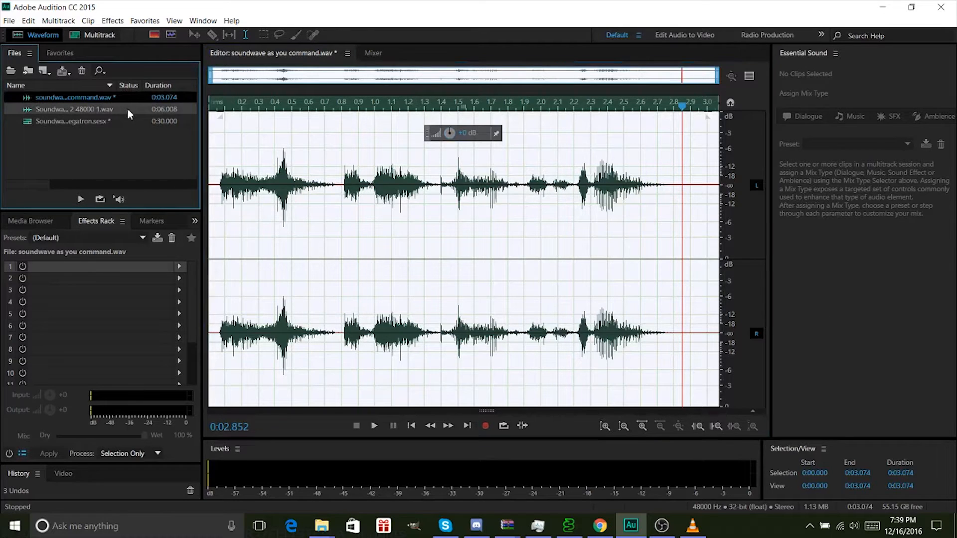
{"action": "double_click", "coordinate": [127, 109]}
{"action": "double_click", "coordinate": [126, 97]}
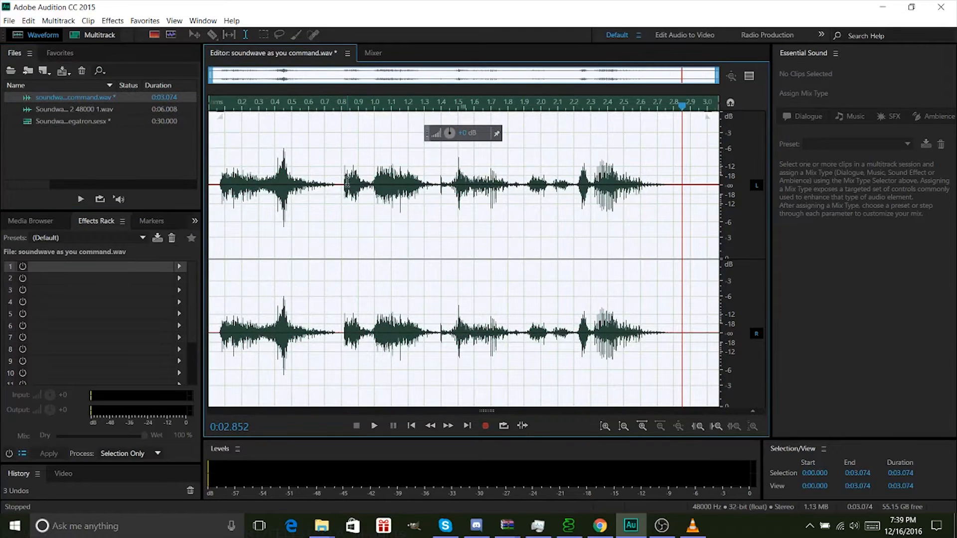
{"action": "left_click", "coordinate": [411, 426]}
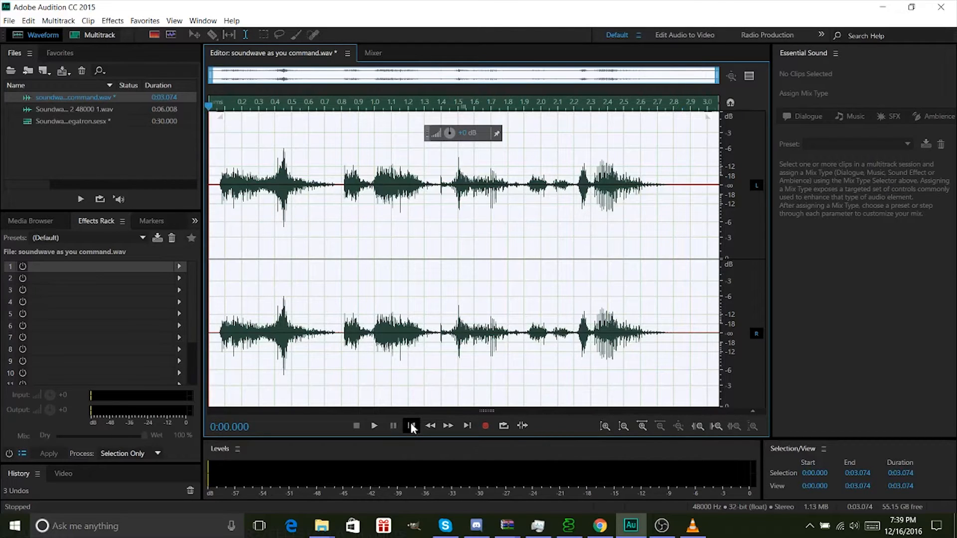
{"action": "key", "text": "space"}
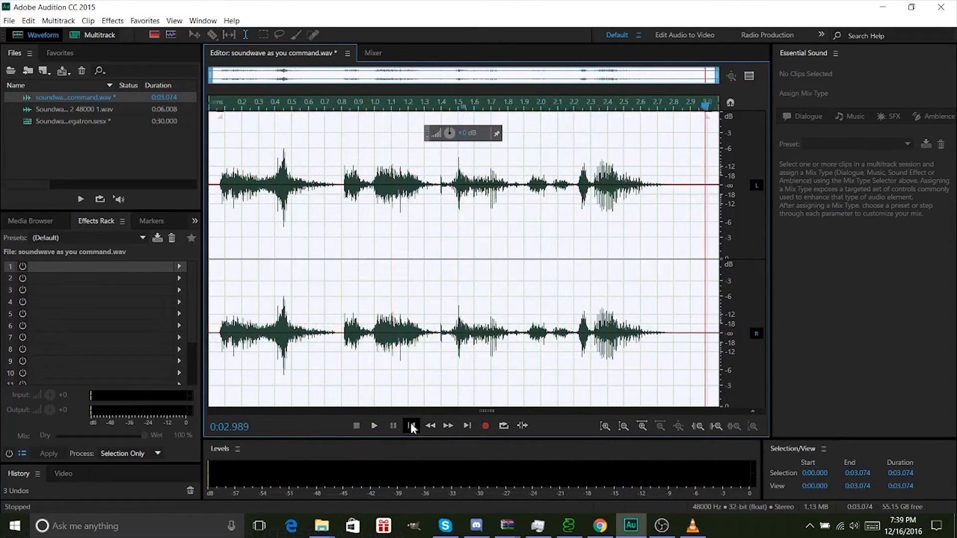
Open Soundwave as you command music track 2 48000 1.wav and play it from the beginning.
{"action": "left_click", "coordinate": [132, 111]}
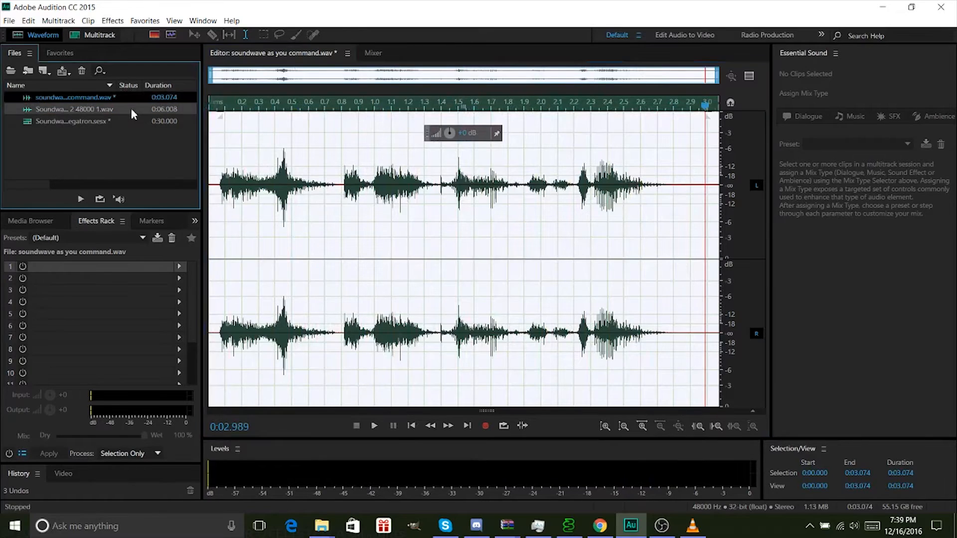
{"action": "double_click", "coordinate": [132, 111]}
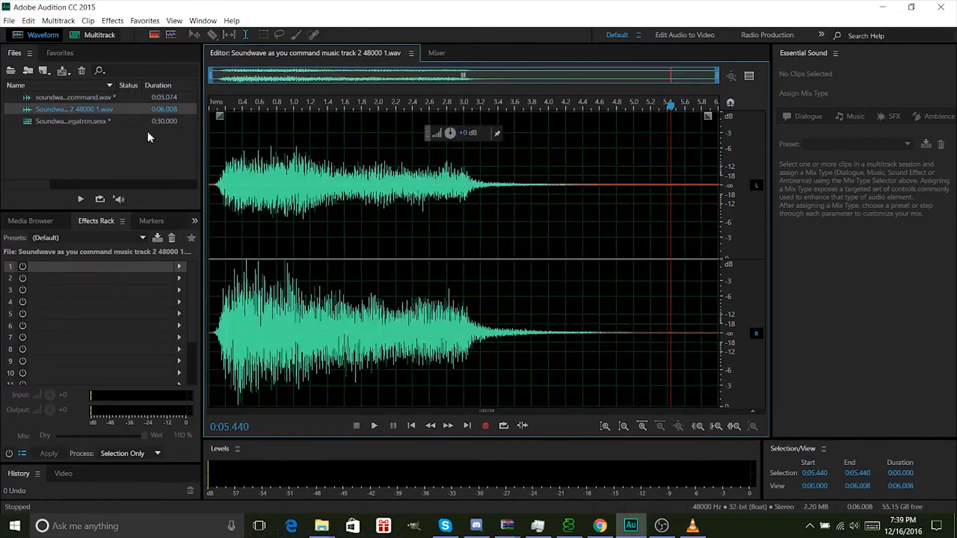
{"action": "left_click", "coordinate": [410, 426]}
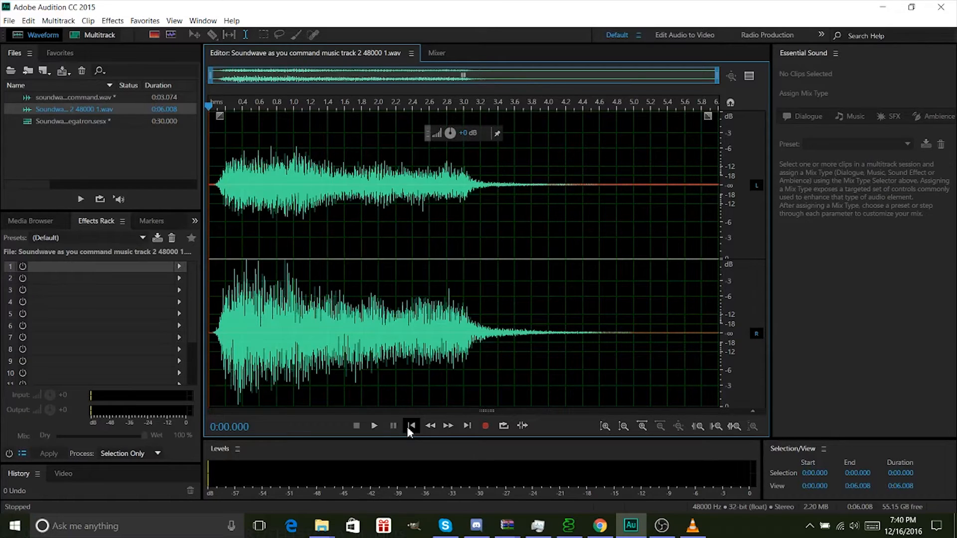
{"action": "key", "text": "space"}
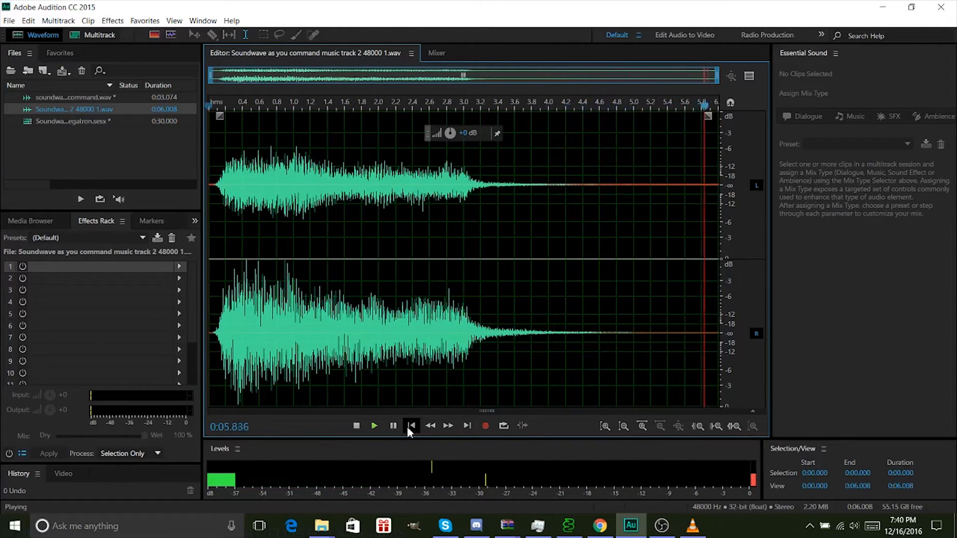
Open the Soundwave as you command megatron.sesx session and place the voice file on Track 1 and the music file on Track 2, both starting at zero.
{"action": "double_click", "coordinate": [76, 122]}
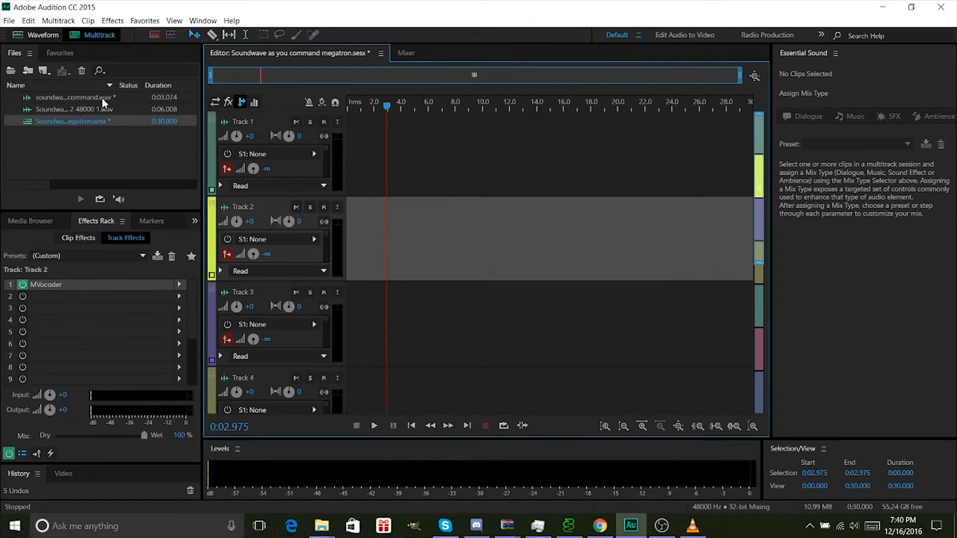
{"action": "left_click_drag", "start_coordinate": [86, 97], "coordinate": [312, 125]}
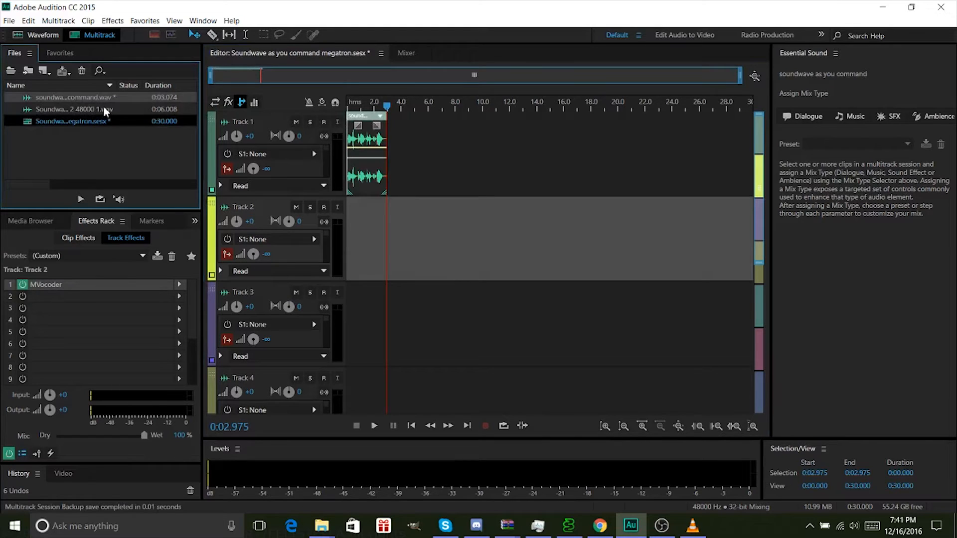
{"action": "left_click_drag", "start_coordinate": [104, 107], "coordinate": [332, 230]}
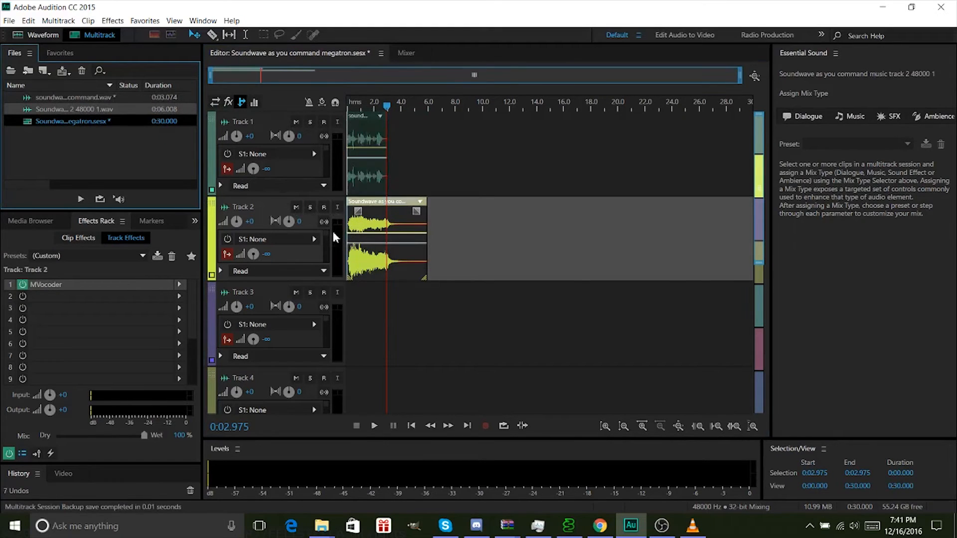
Inspect the Pitch Shifter settings in Track 1's effects rack and close them.
{"action": "left_click", "coordinate": [268, 122]}
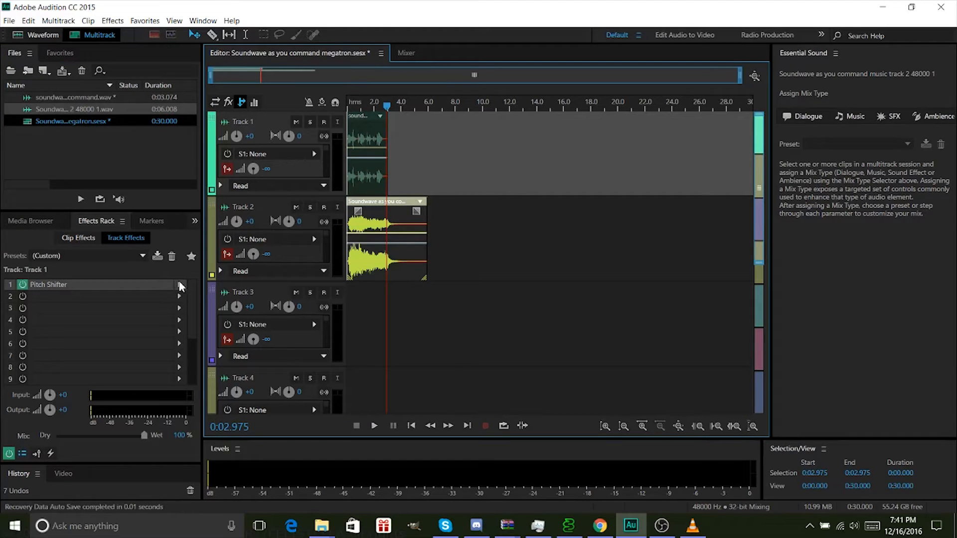
{"action": "double_click", "coordinate": [142, 285]}
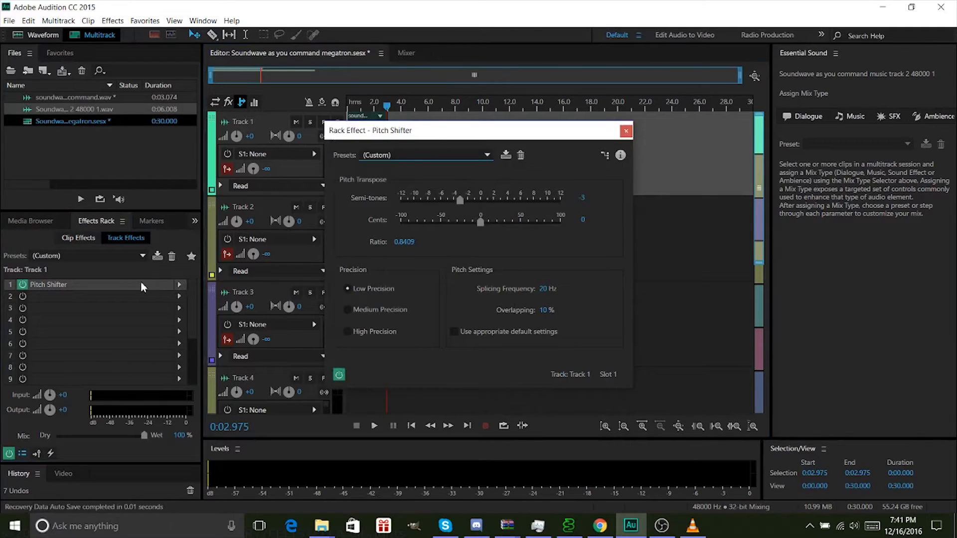
{"action": "left_click", "coordinate": [626, 131]}
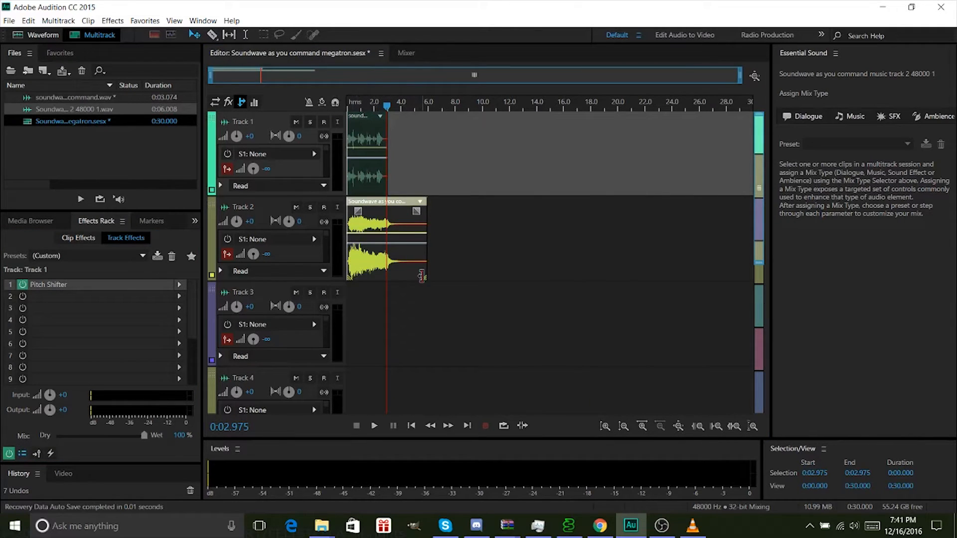
Listen to Track 1 in solo from the start of the session, and turn solo off again.
{"action": "left_click", "coordinate": [411, 427]}
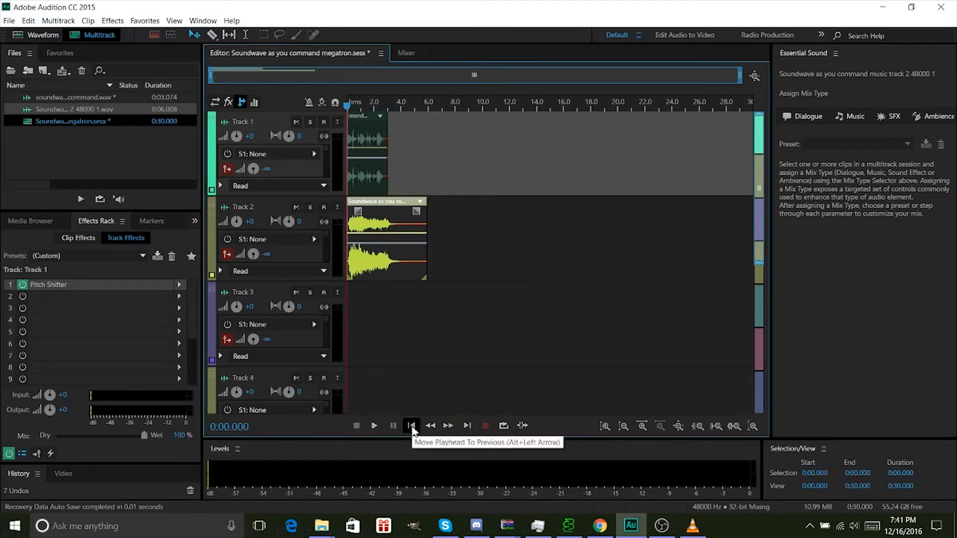
{"action": "left_click", "coordinate": [310, 123]}
{"action": "key", "text": "space"}
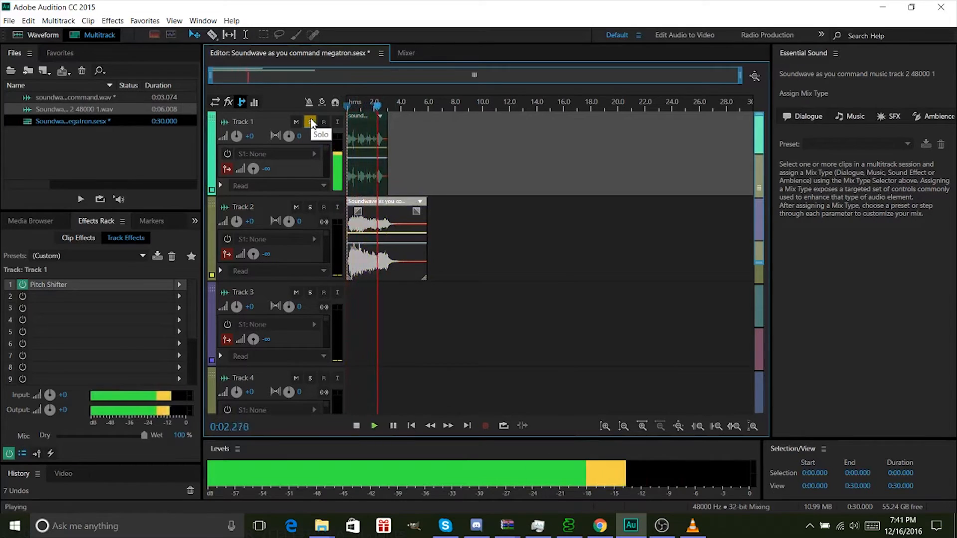
{"action": "key", "text": "space"}
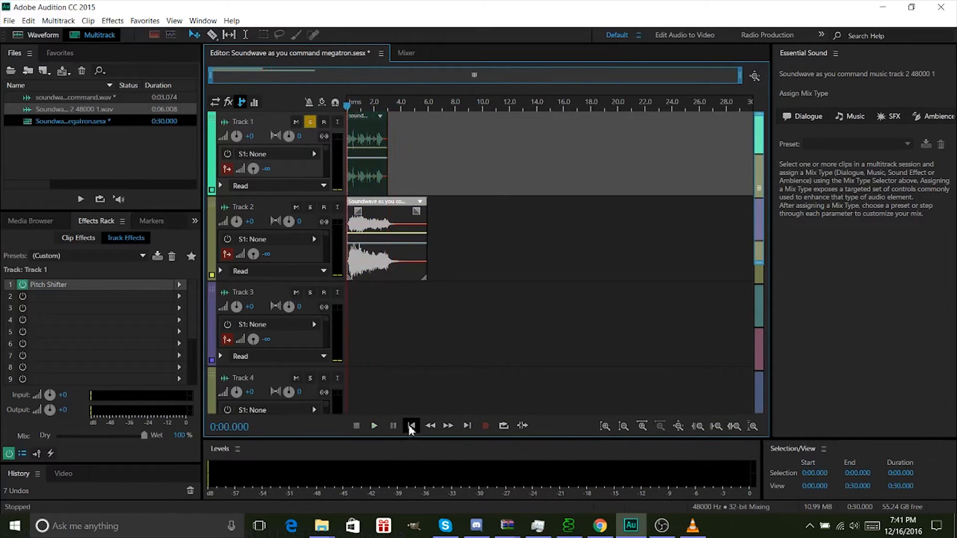
{"action": "left_click", "coordinate": [310, 122]}
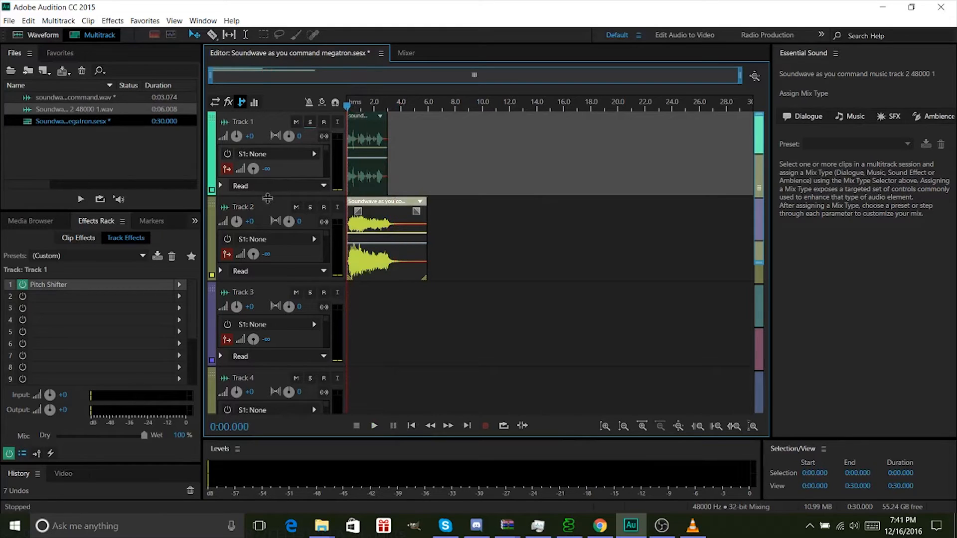
Locate MeldaProduction's MVocoder among the VST3 filter effects available for Track 2's first effect slot.
{"action": "left_click", "coordinate": [271, 206]}
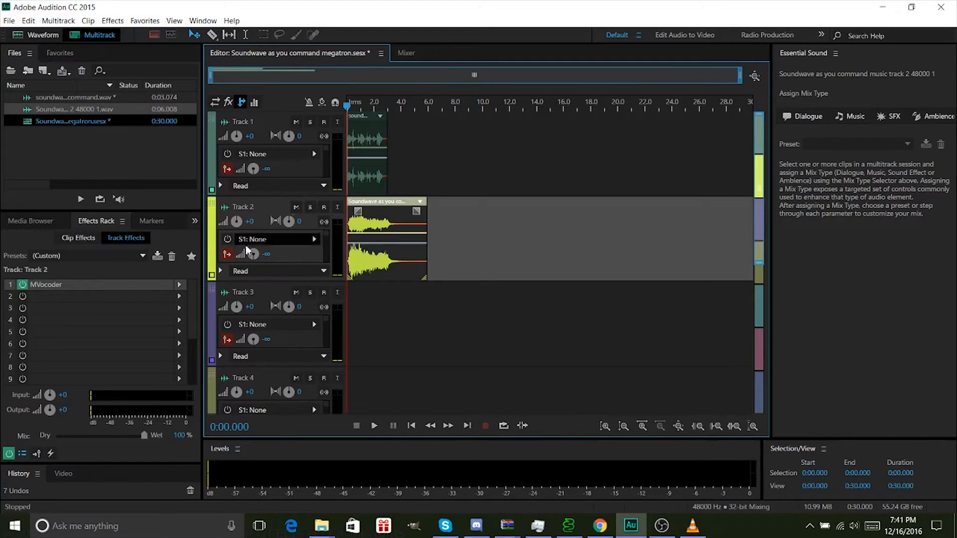
{"action": "left_click", "coordinate": [179, 285]}
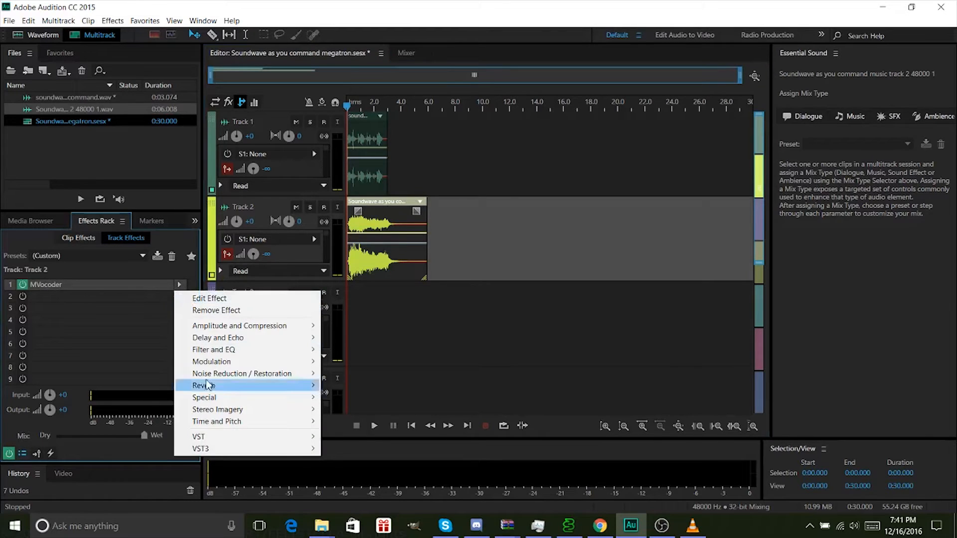
{"action": "mouse_move", "coordinate": [214, 450]}
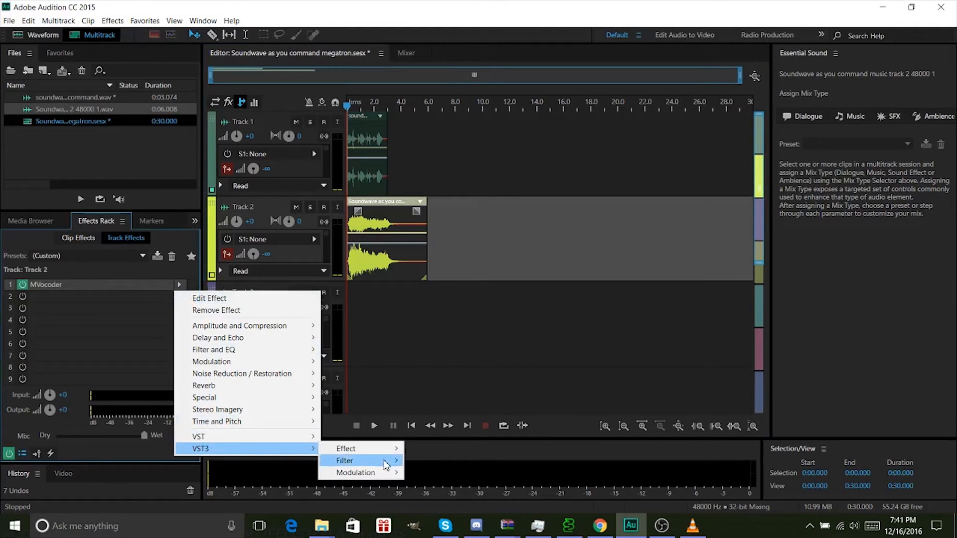
{"action": "mouse_move", "coordinate": [384, 461]}
{"action": "mouse_move", "coordinate": [447, 462]}
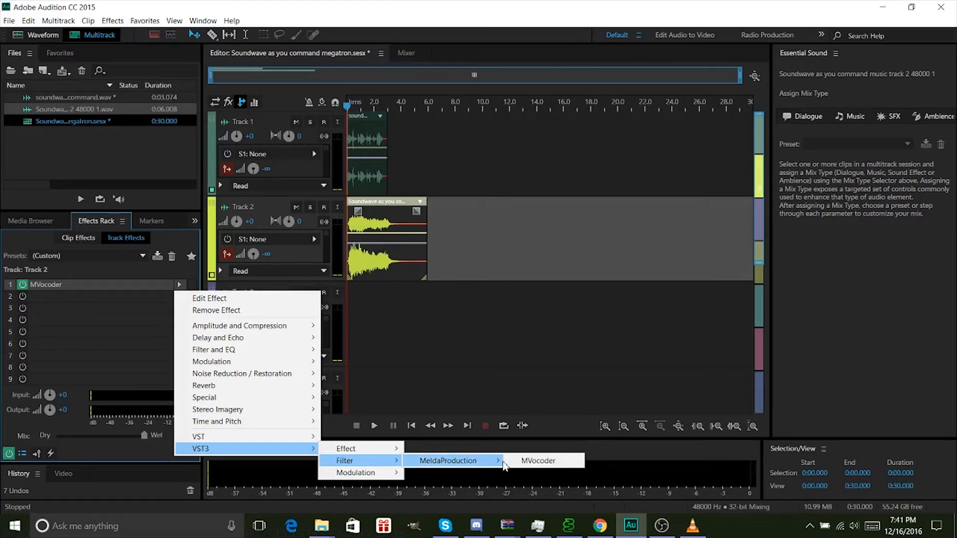
{"action": "left_click", "coordinate": [86, 284]}
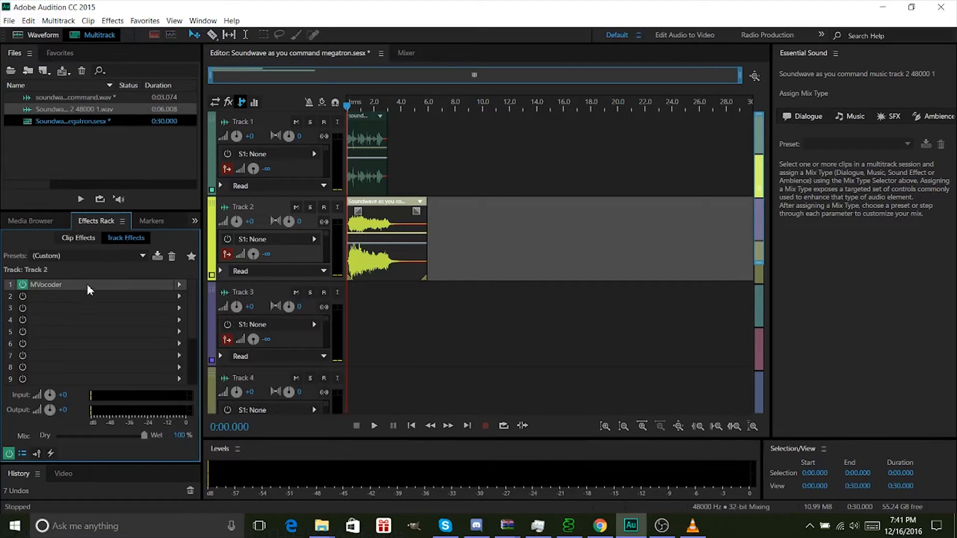
Set the side-chain input of Track 2's MVocoder effect to Stereo and check its channel map.
{"action": "double_click", "coordinate": [87, 284]}
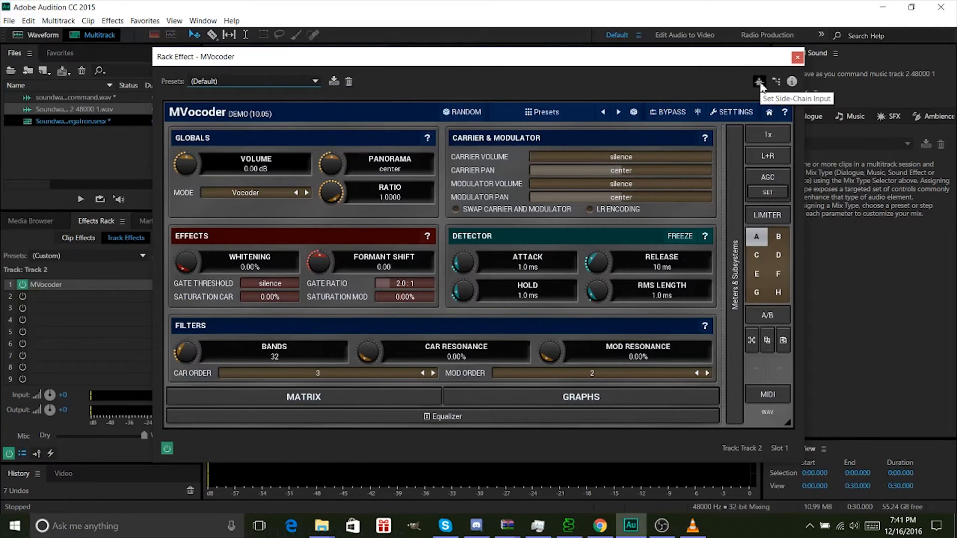
{"action": "left_click", "coordinate": [759, 82]}
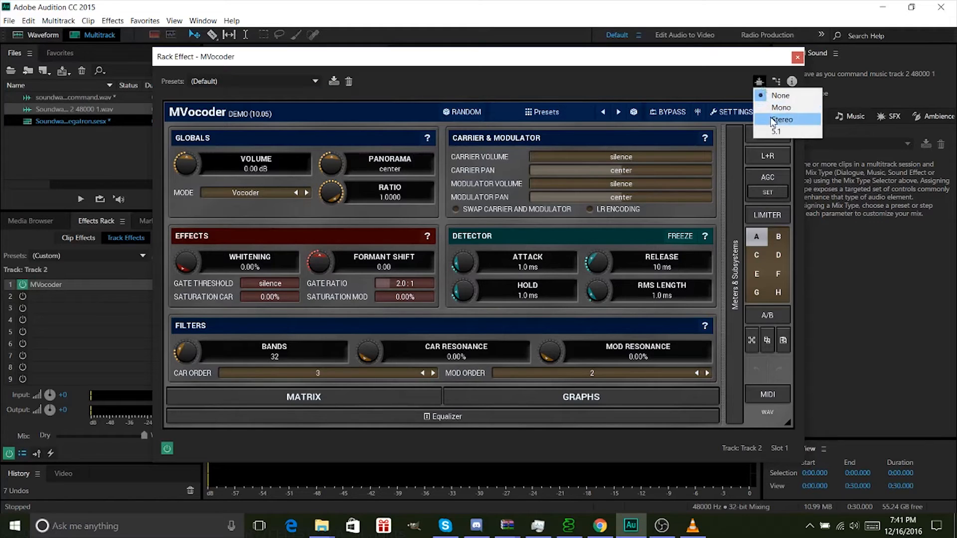
{"action": "left_click", "coordinate": [771, 121]}
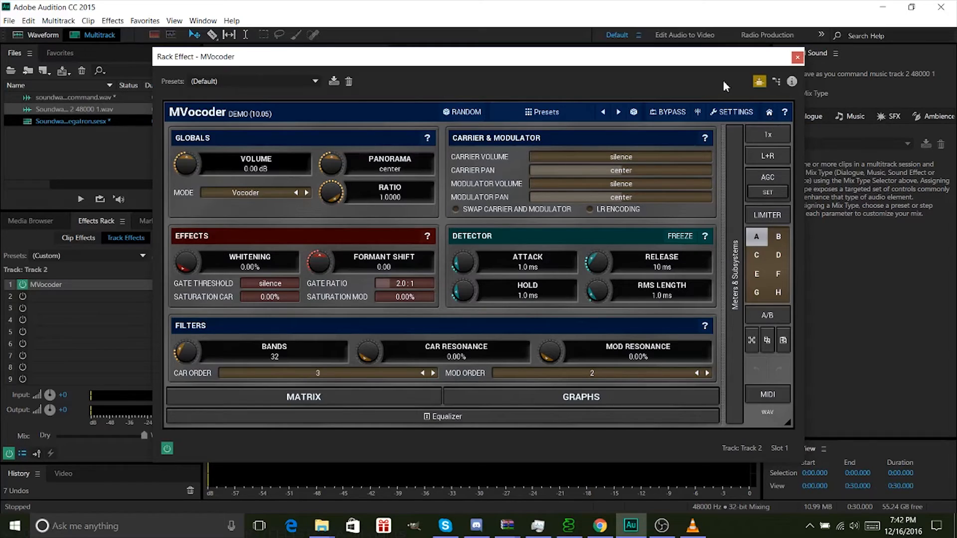
{"action": "left_click", "coordinate": [776, 83]}
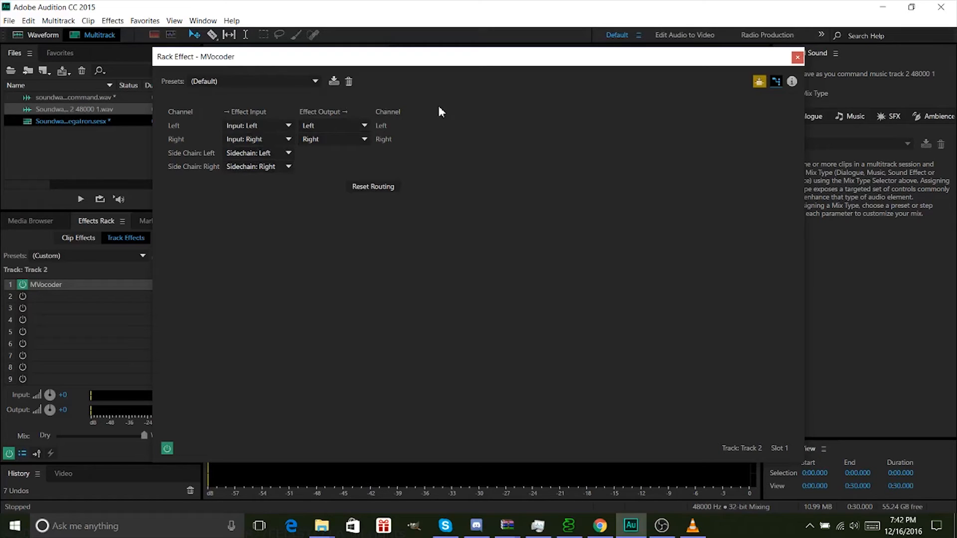
{"action": "left_click", "coordinate": [775, 83]}
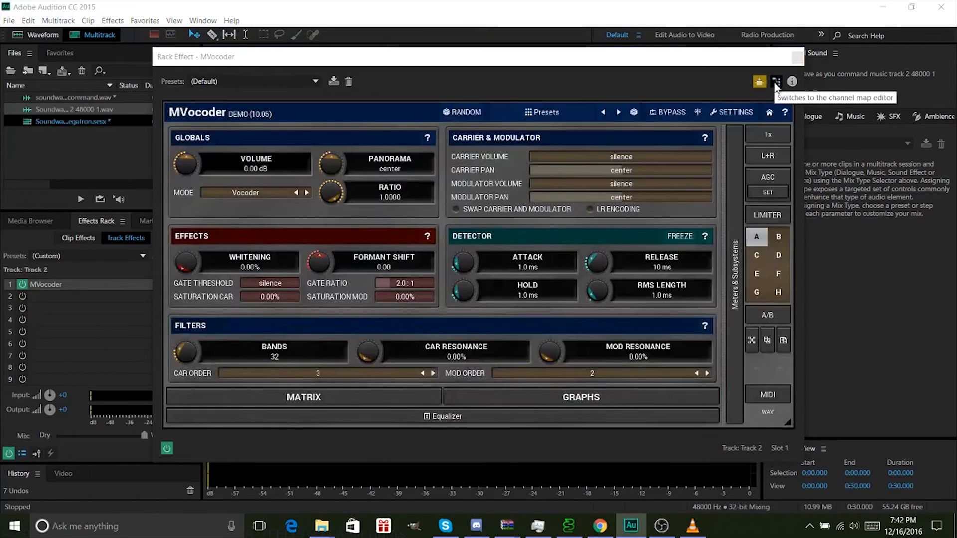
Load the Vocal Vocoder with Original preset from the Zentralmassiv folder into MVocoder and close the effect.
{"action": "left_click", "coordinate": [557, 118]}
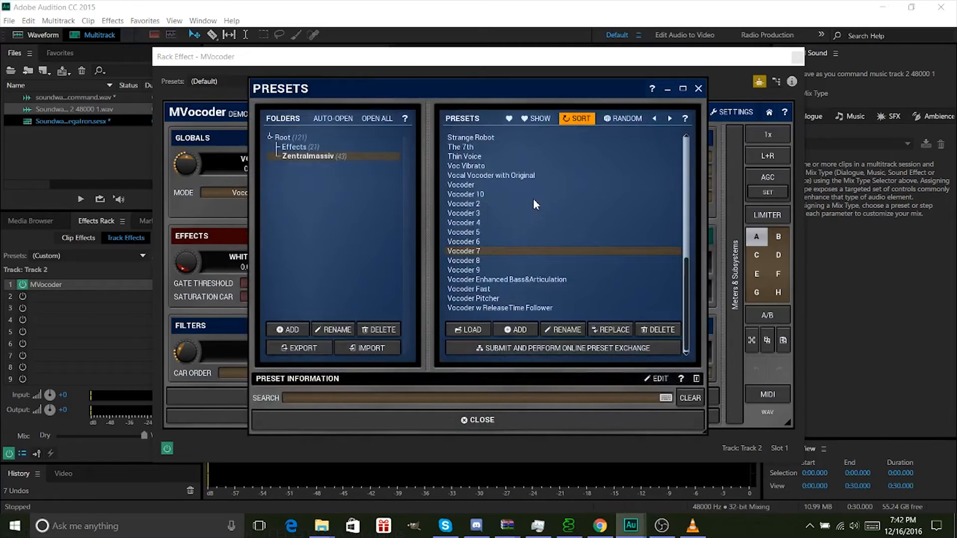
{"action": "left_click", "coordinate": [518, 175]}
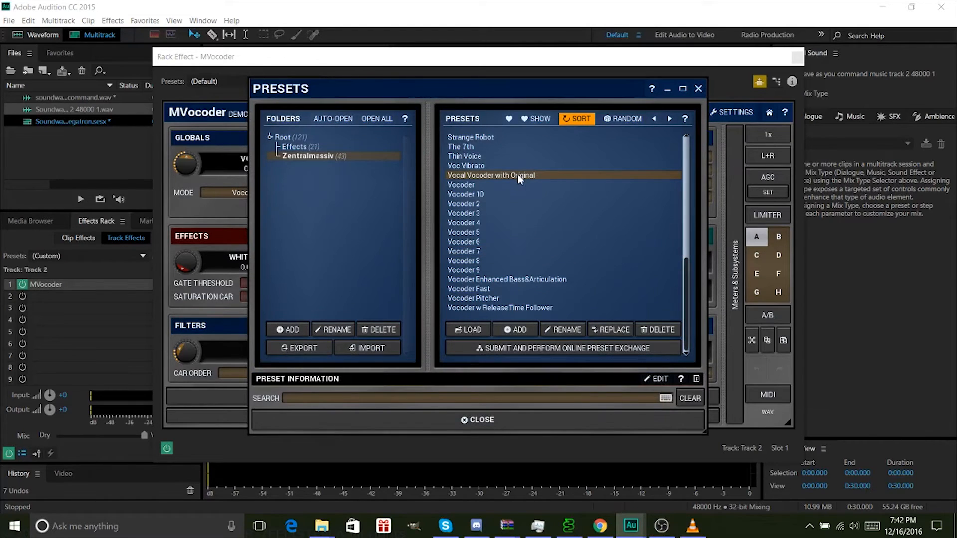
{"action": "double_click", "coordinate": [518, 177]}
{"action": "left_click", "coordinate": [698, 90]}
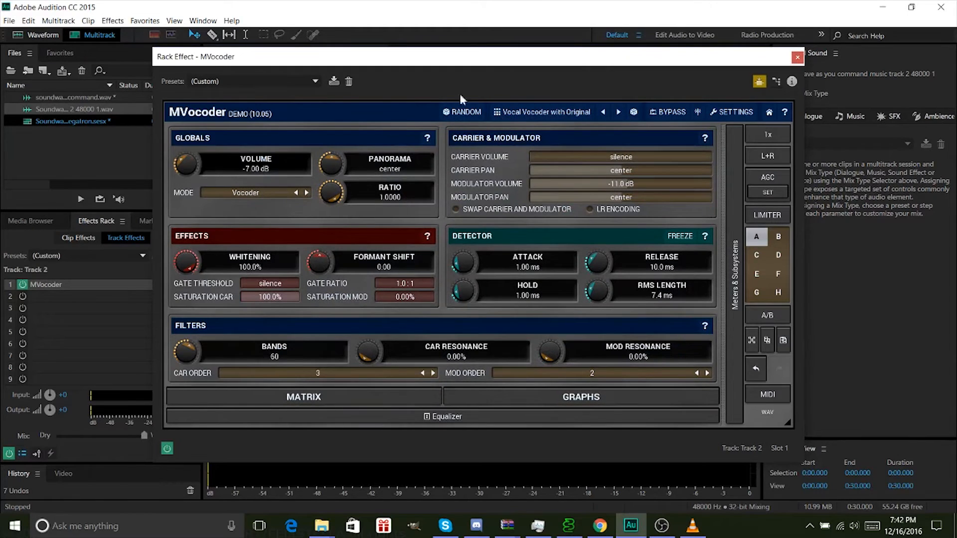
{"action": "left_click", "coordinate": [796, 57]}
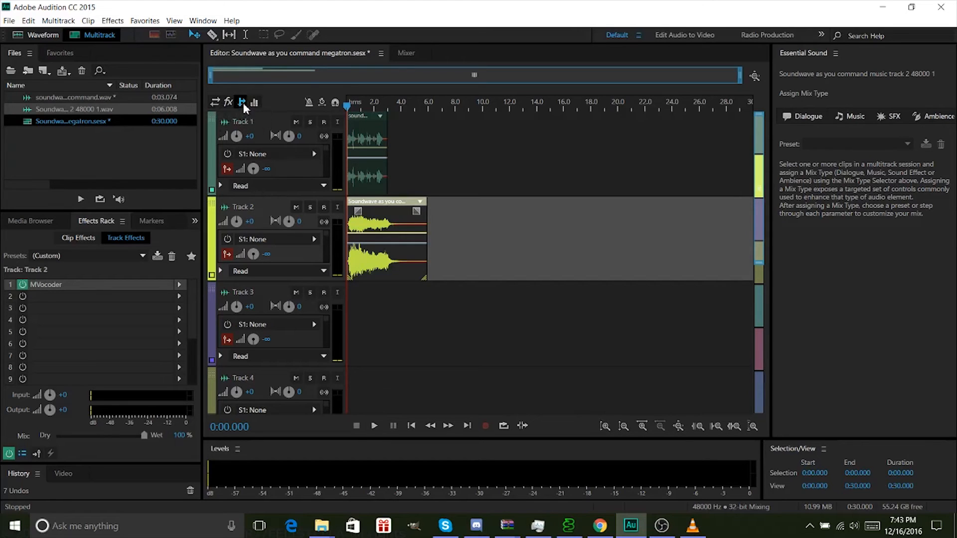
Route Track 1's first send to the side-chain of MVocoder (Track 2 - Slot 1) and listen to both tracks together.
{"action": "left_click", "coordinate": [271, 118]}
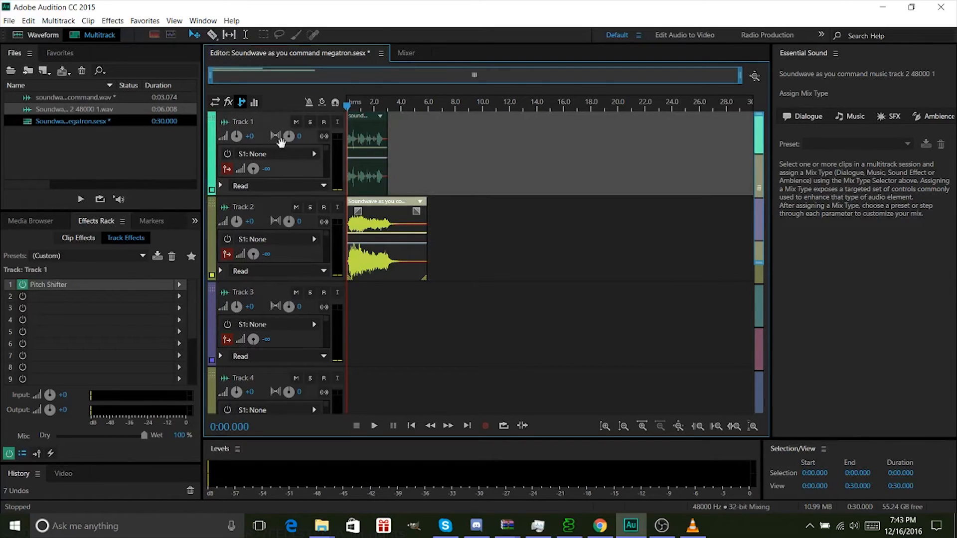
{"action": "left_click", "coordinate": [315, 155]}
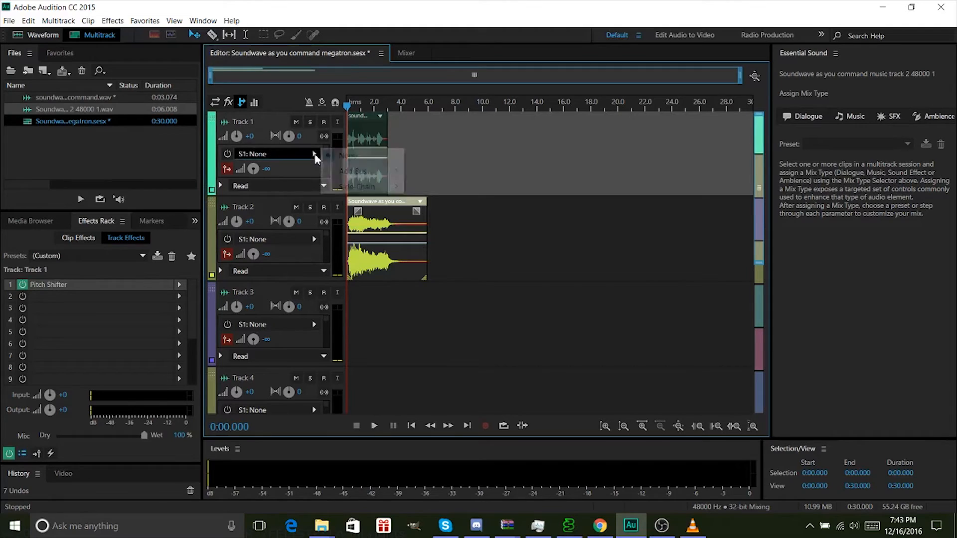
{"action": "mouse_move", "coordinate": [361, 189]}
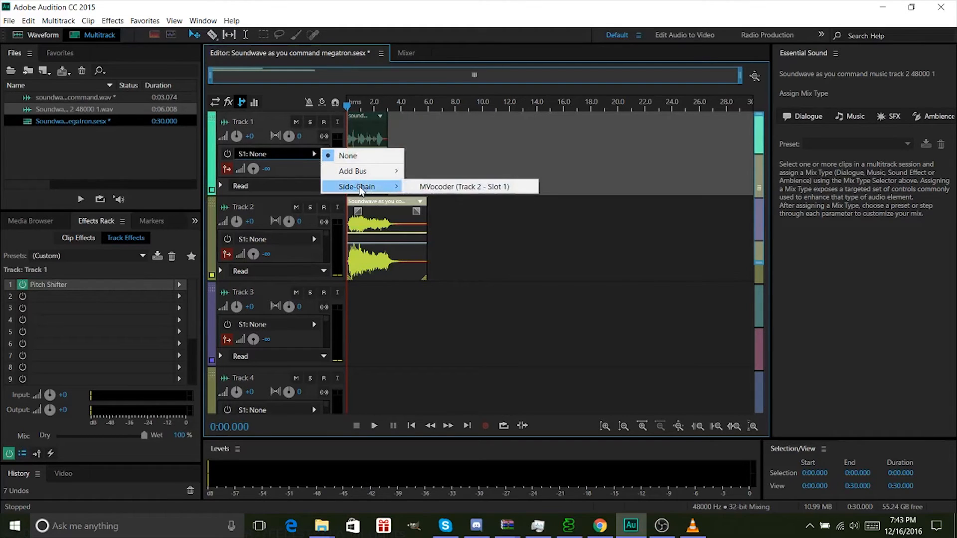
{"action": "left_click", "coordinate": [433, 190]}
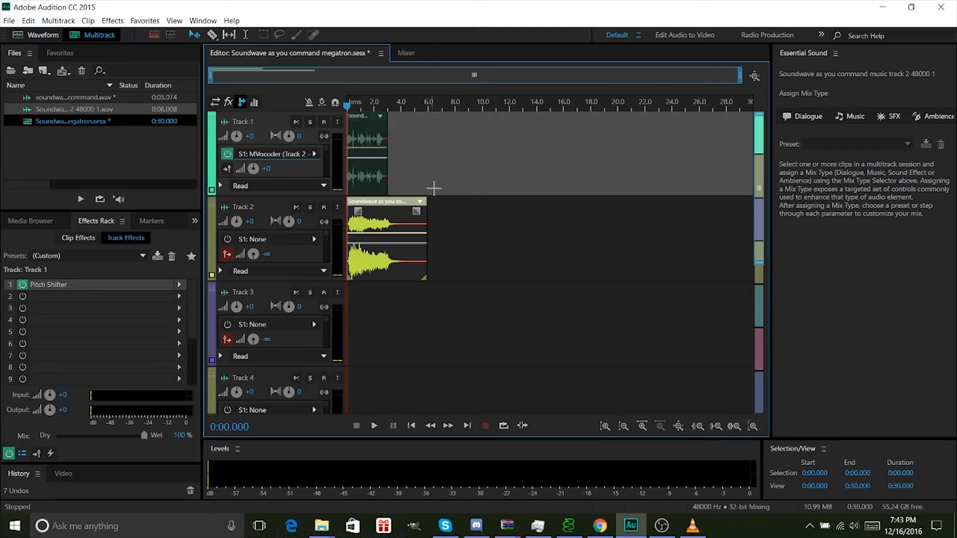
{"action": "key", "text": "space"}
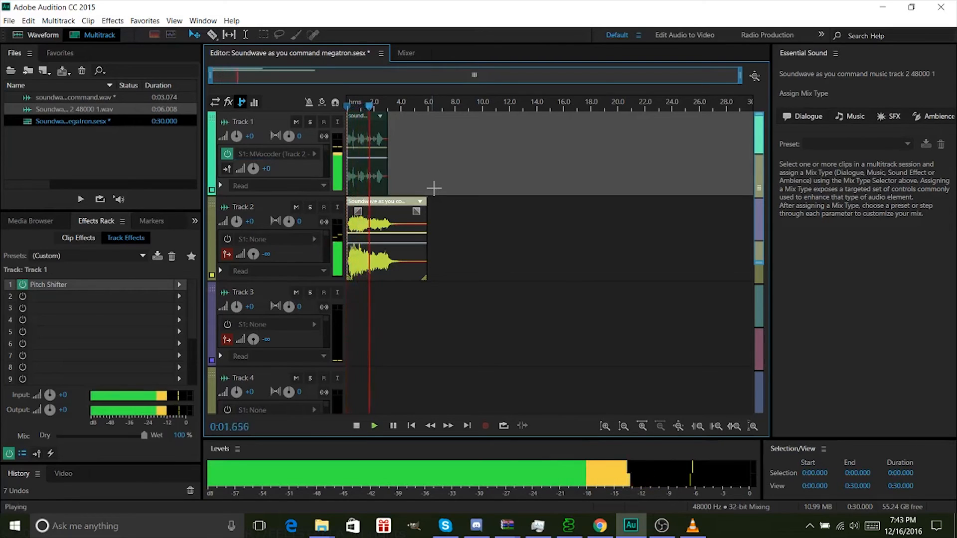
{"action": "key", "text": "space"}
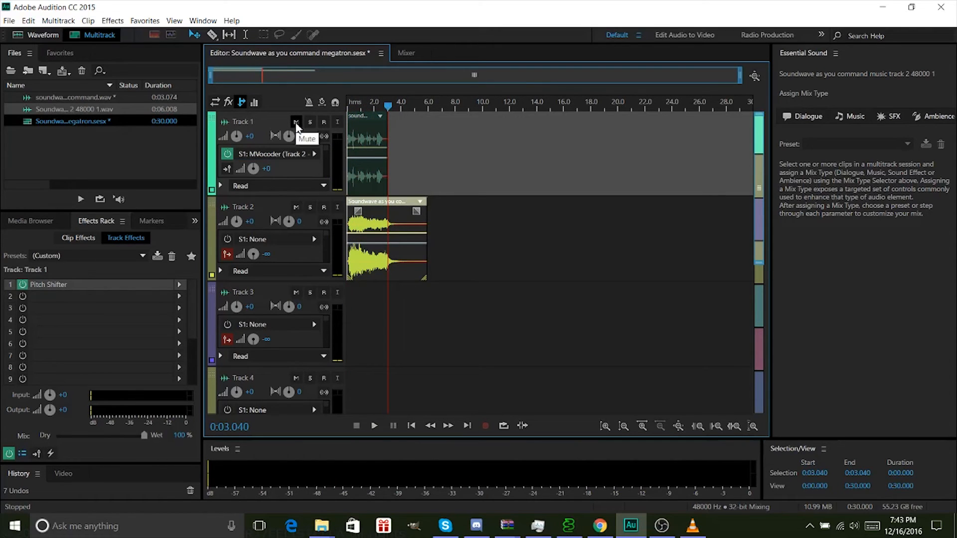
Mute Track 1, listen to the session from the start, and return the playhead to the beginning.
{"action": "left_click", "coordinate": [296, 122]}
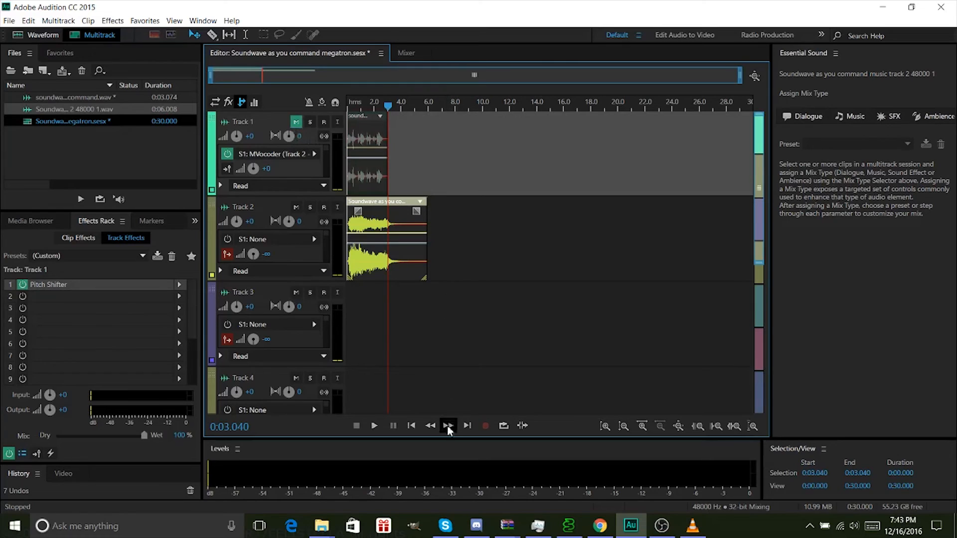
{"action": "left_click", "coordinate": [411, 426]}
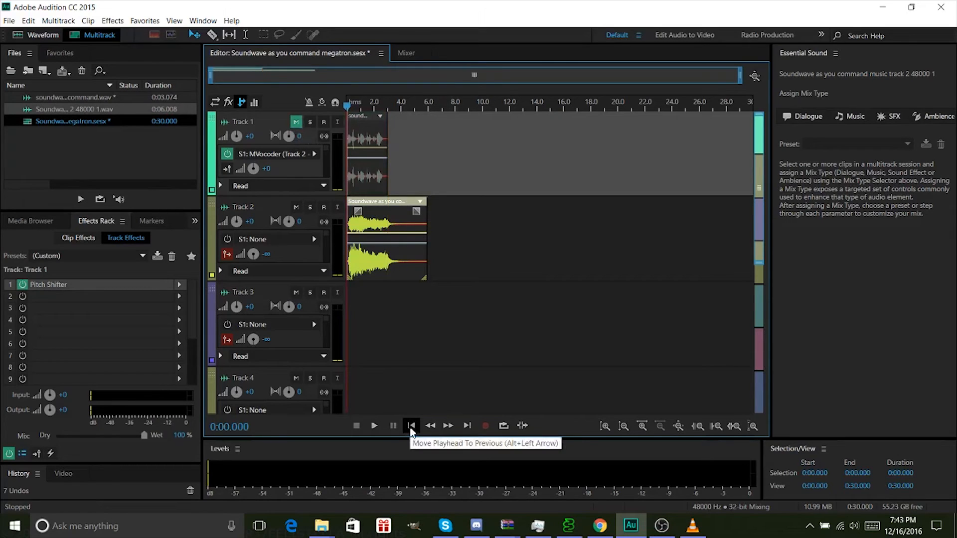
{"action": "key", "text": "space"}
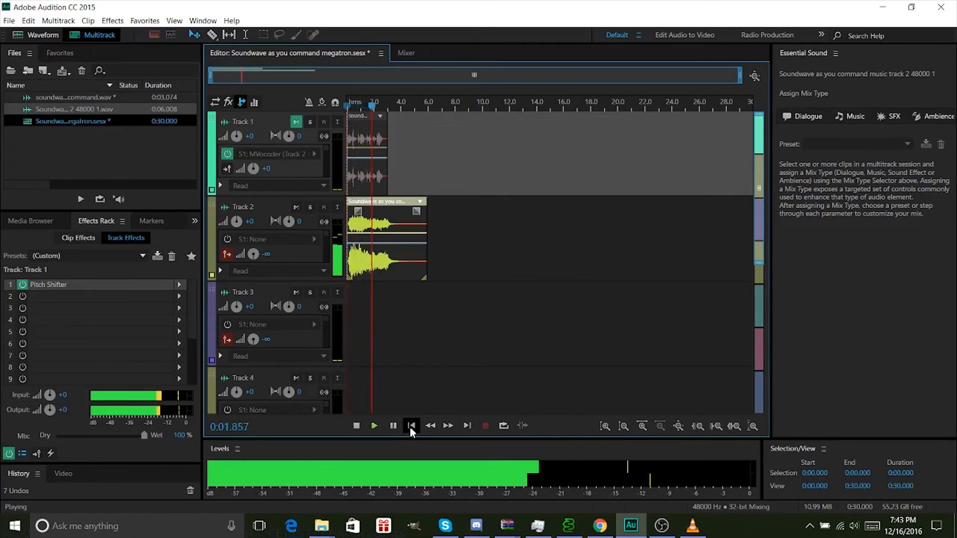
{"action": "key", "text": "space"}
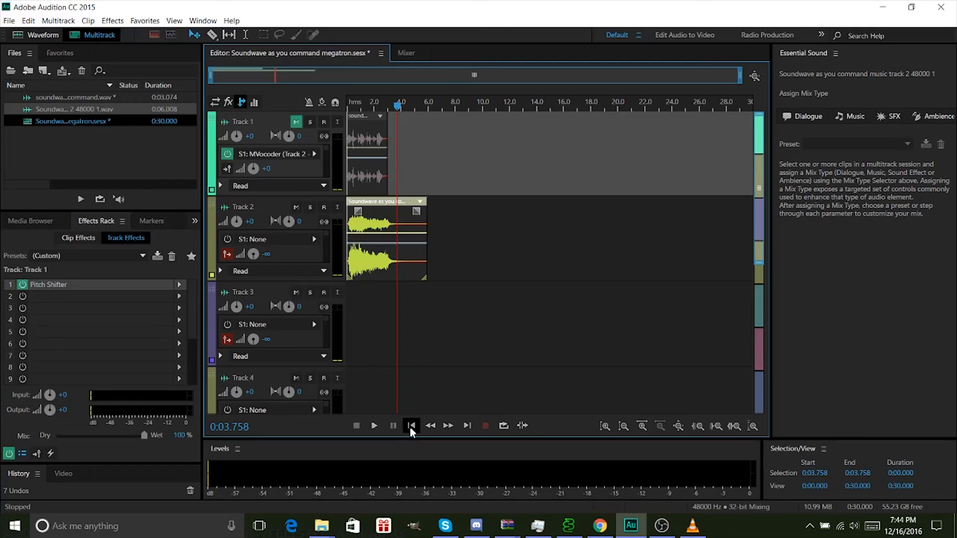
{"action": "left_click", "coordinate": [410, 426]}
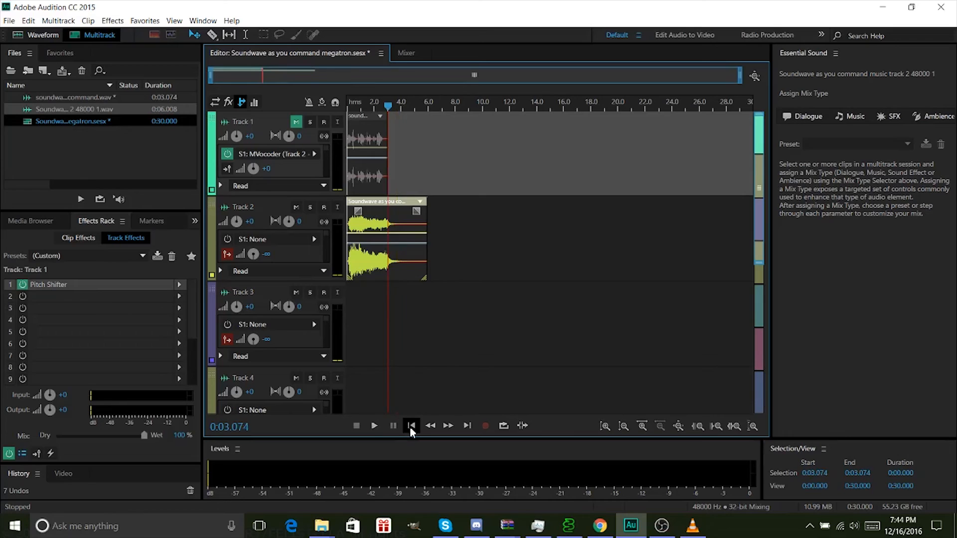
{"action": "left_click", "coordinate": [410, 426]}
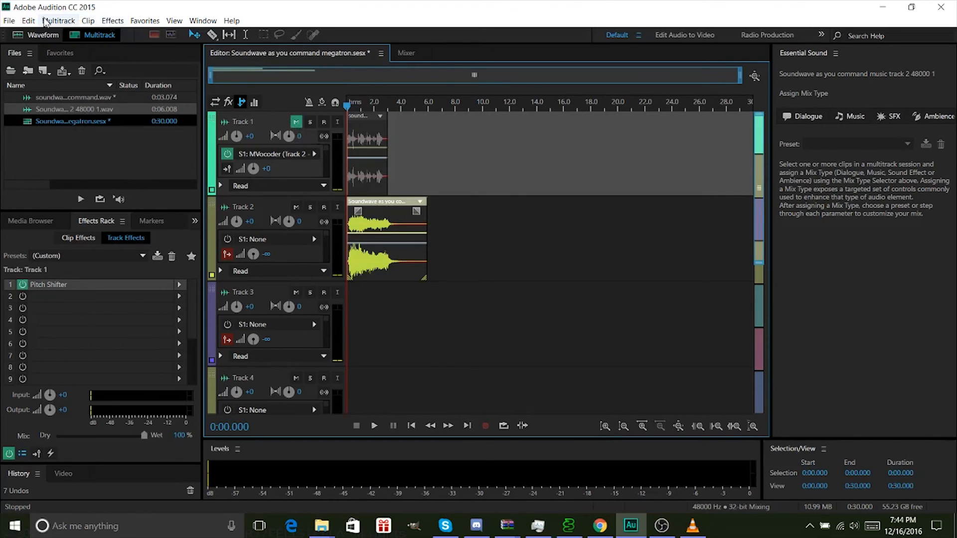
Export a multitrack mixdown of the entire session as "Soundwave as you command megatron.wav", overwriting the existing file.
{"action": "left_click", "coordinate": [10, 21]}
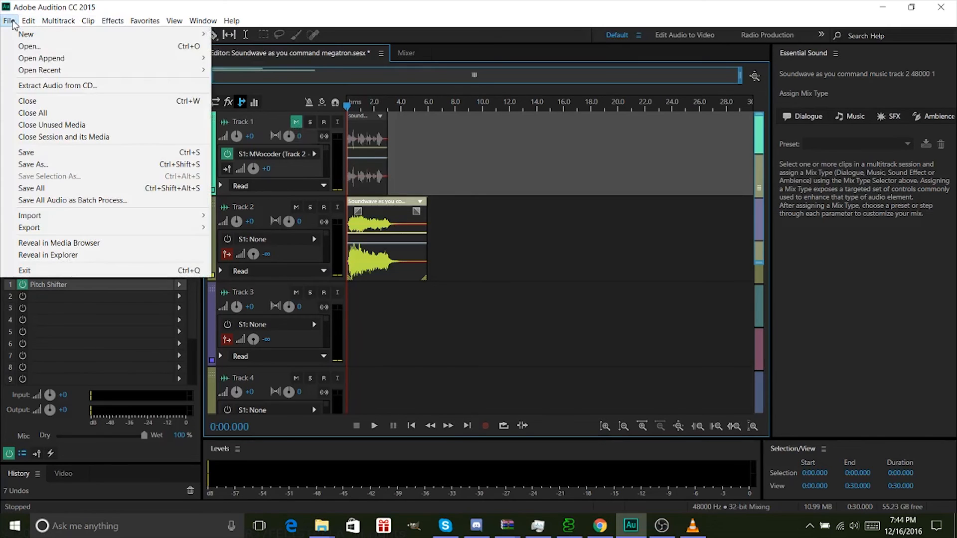
{"action": "mouse_move", "coordinate": [59, 228]}
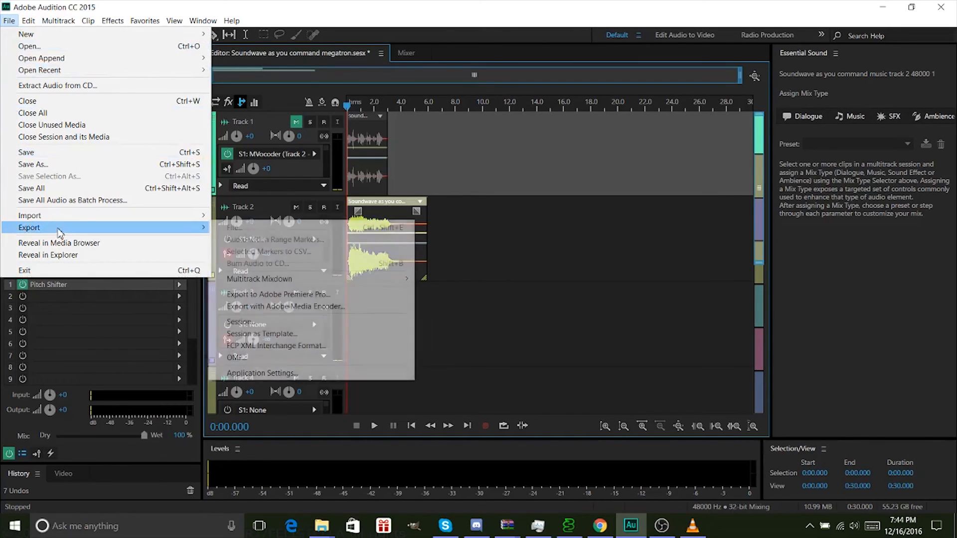
{"action": "mouse_move", "coordinate": [272, 286]}
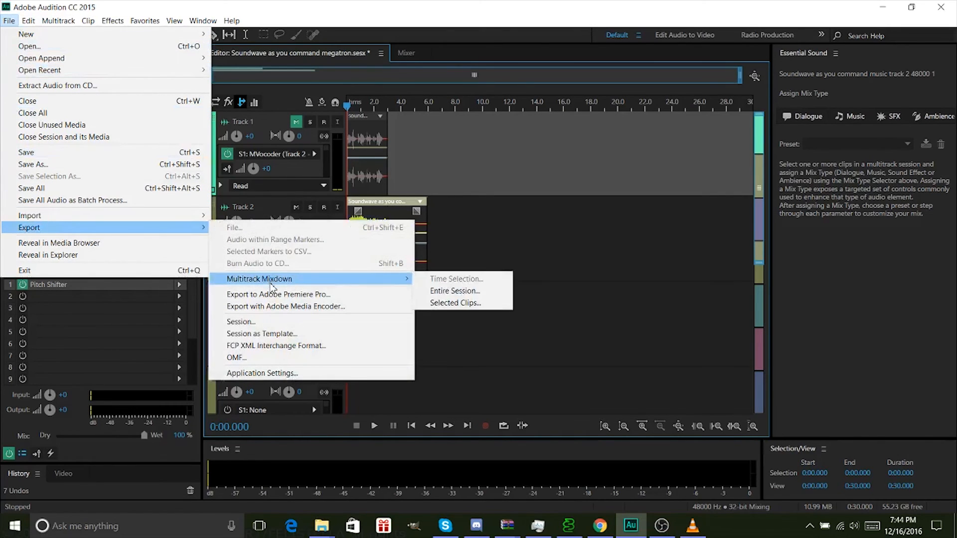
{"action": "left_click", "coordinate": [450, 291]}
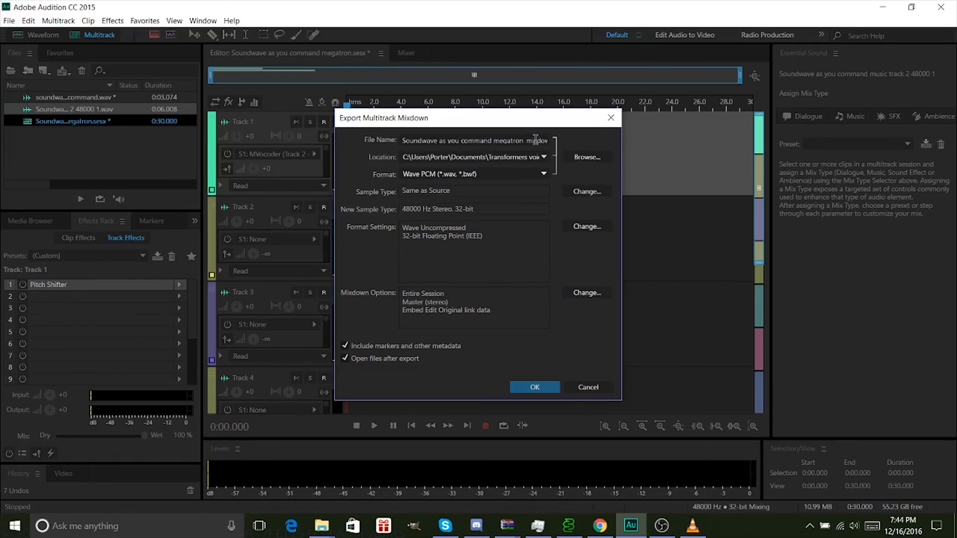
{"action": "double_click", "coordinate": [536, 140]}
{"action": "left_click", "coordinate": [536, 140]}
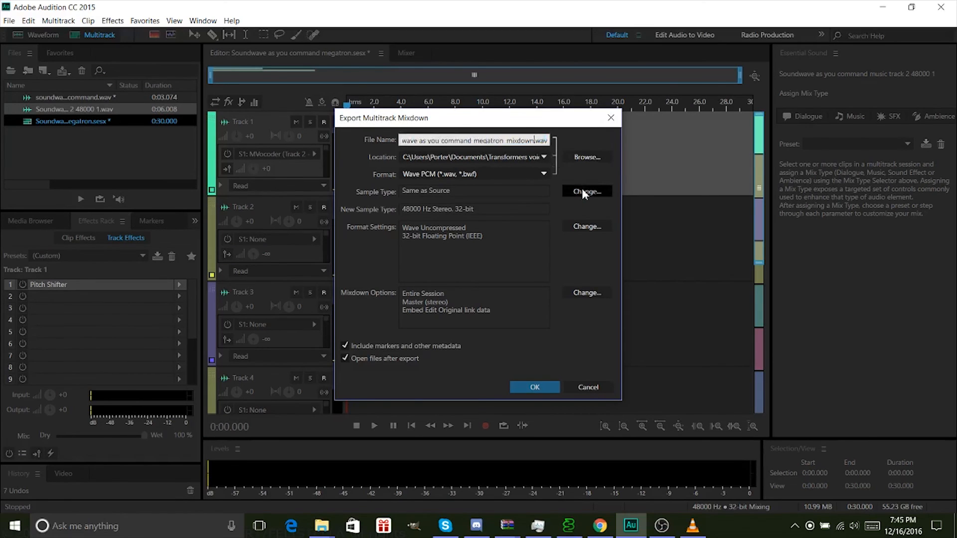
{"action": "key", "text": "BackSpace"}
{"action": "key", "text": "BackSpace"}
{"action": "key", "text": "BackSpace"}
{"action": "key", "text": "BackSpace"}
{"action": "key", "text": "BackSpace"}
{"action": "key", "text": "BackSpace"}
{"action": "key", "text": "BackSpace"}
{"action": "key", "text": "BackSpace"}
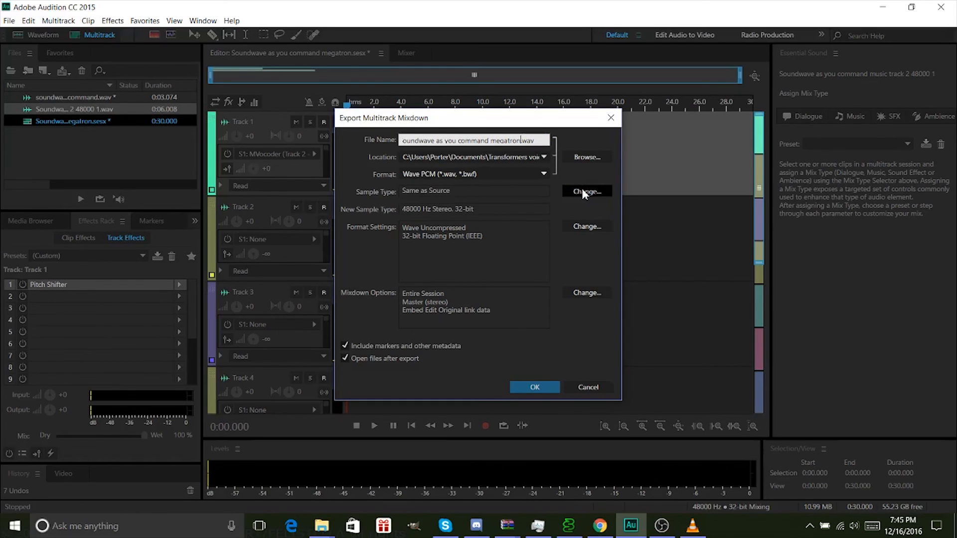
{"action": "left_click", "coordinate": [542, 387]}
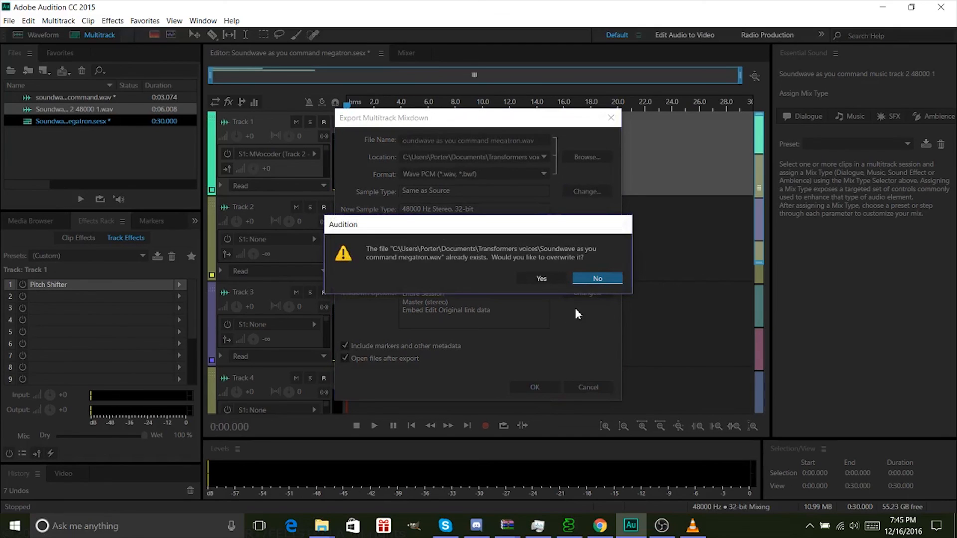
{"action": "left_click", "coordinate": [553, 279]}
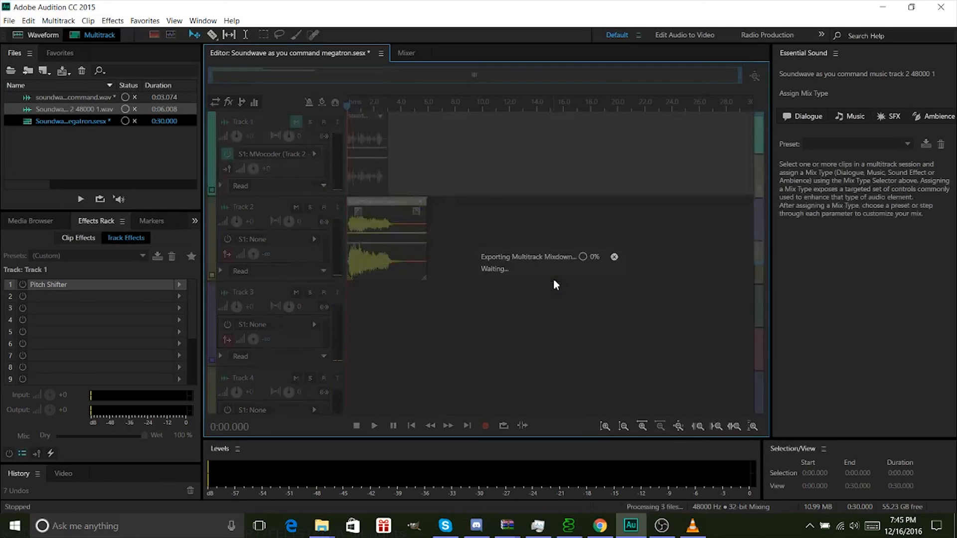